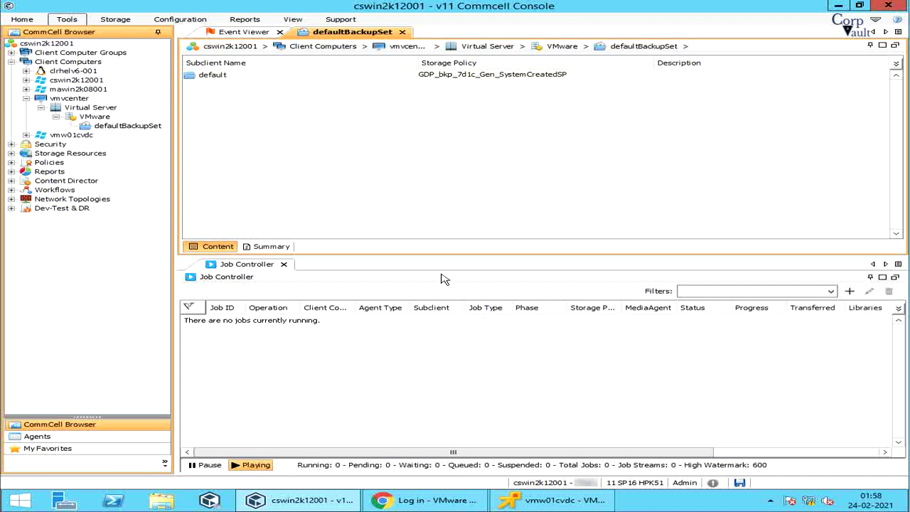
# Step: Open the advanced properties of the vmvcenter client computer and enable IntelliSnap
pyautogui.rightClick(80, 99)
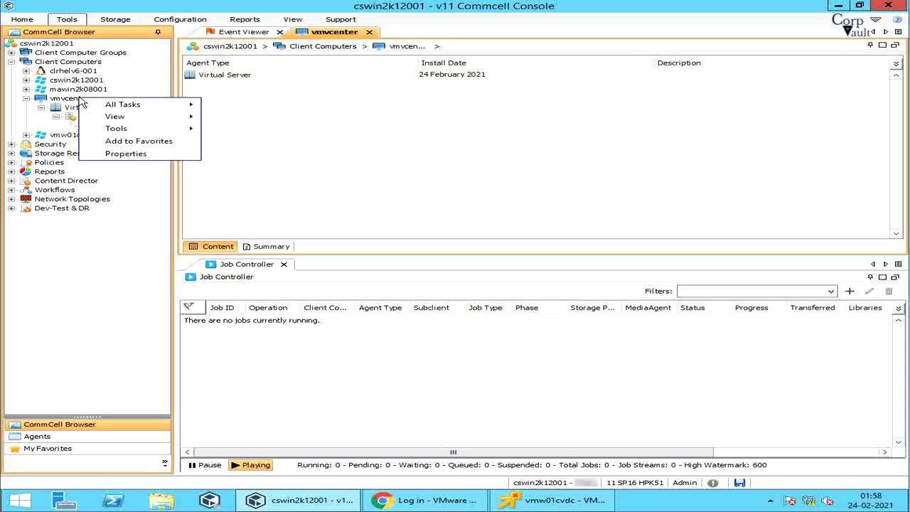
pyautogui.moveTo(89, 107)
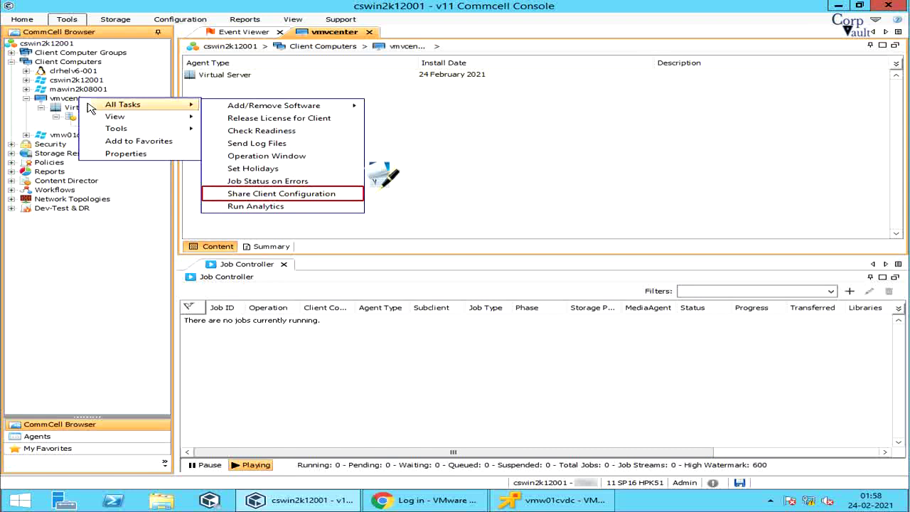
pyautogui.press('Down')
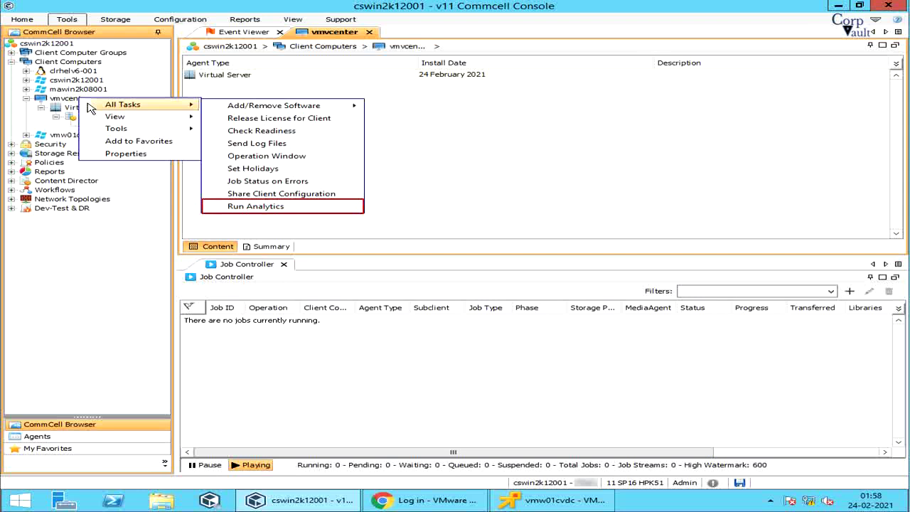
pyautogui.moveTo(95, 122)
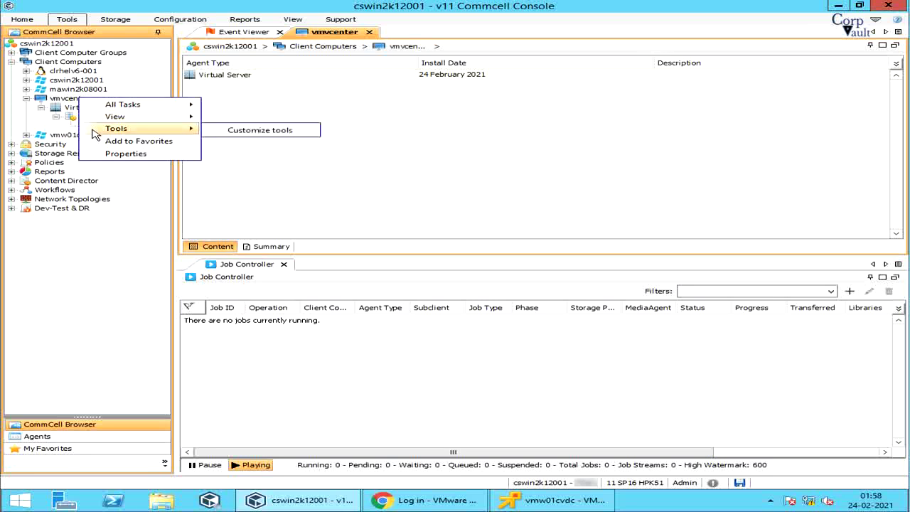
pyautogui.click(99, 154)
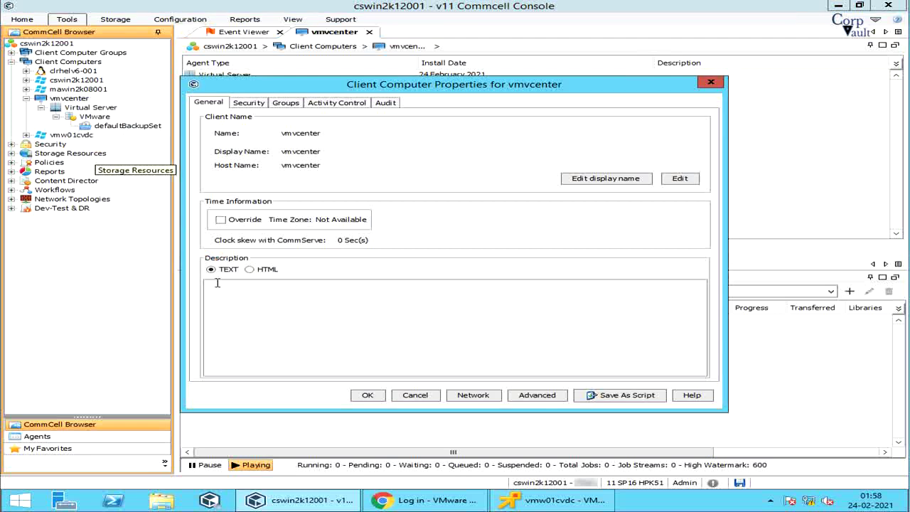
pyautogui.click(528, 399)
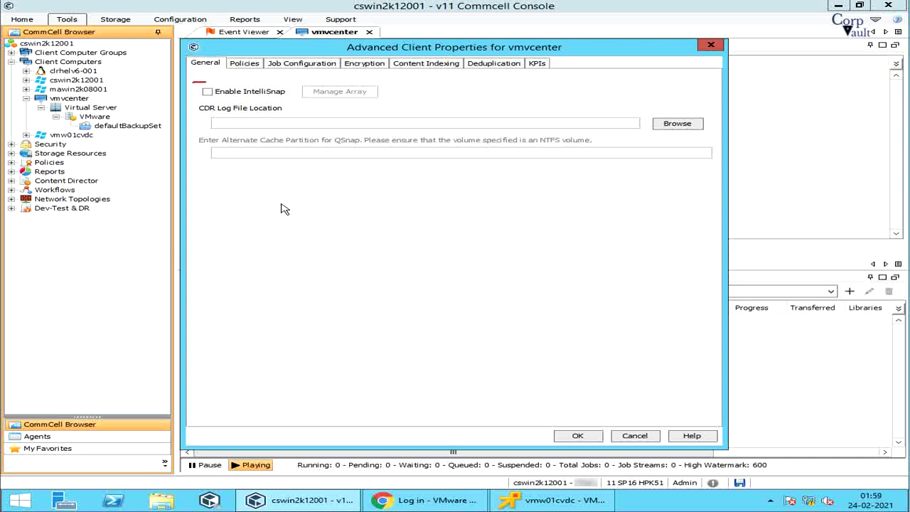
pyautogui.click(240, 93)
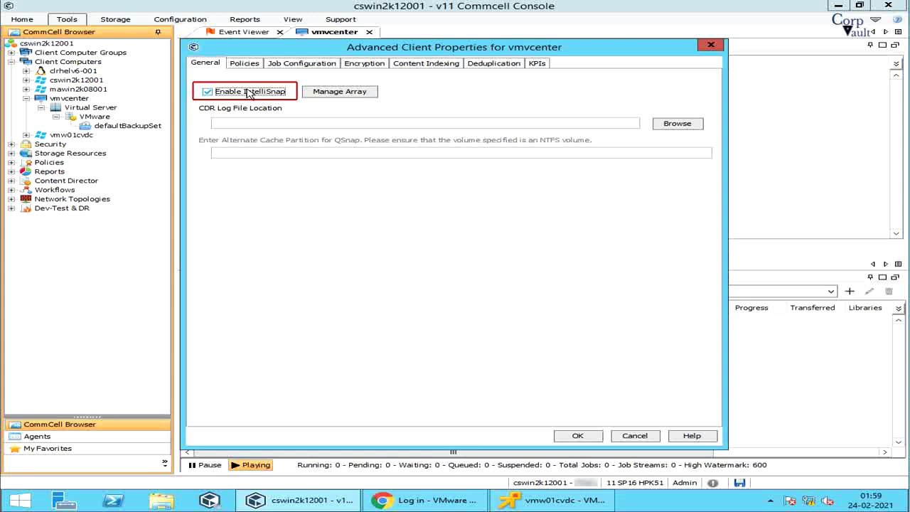
# Step: Examine the general, array controller, security and activity settings of the vmvcenter.corpvault.net array in array management, and leave them without saving
pyautogui.click(362, 93)
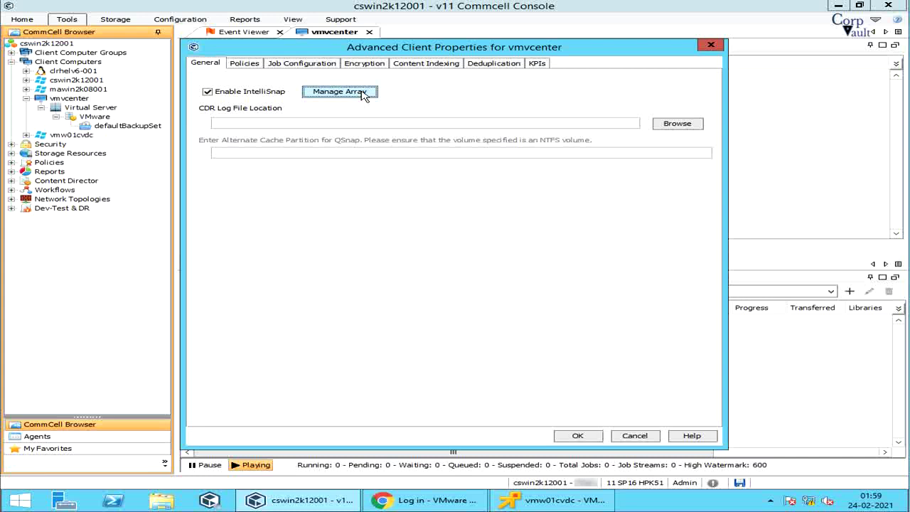
pyautogui.click(339, 91)
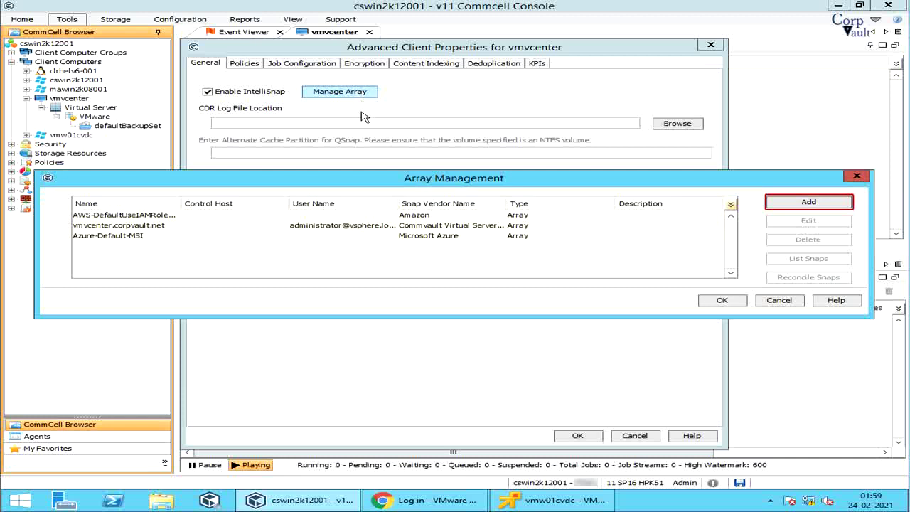
pyautogui.click(356, 228)
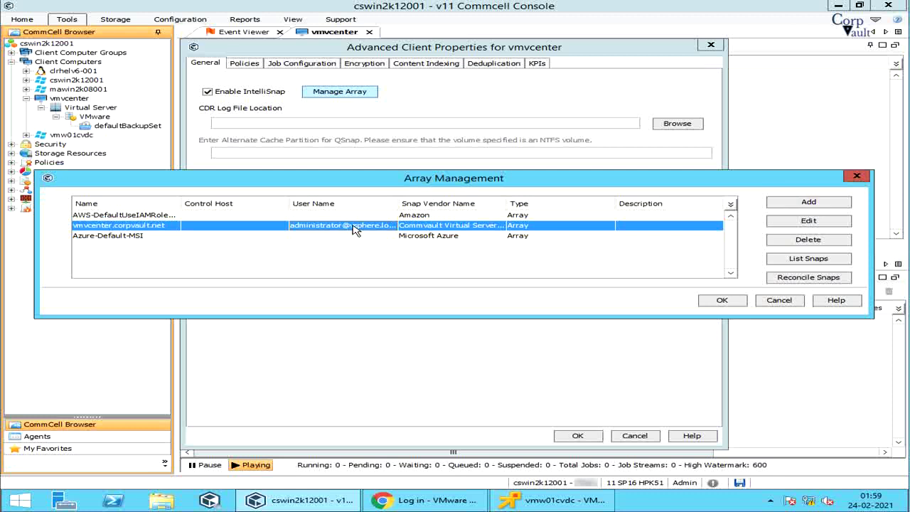
pyautogui.click(786, 223)
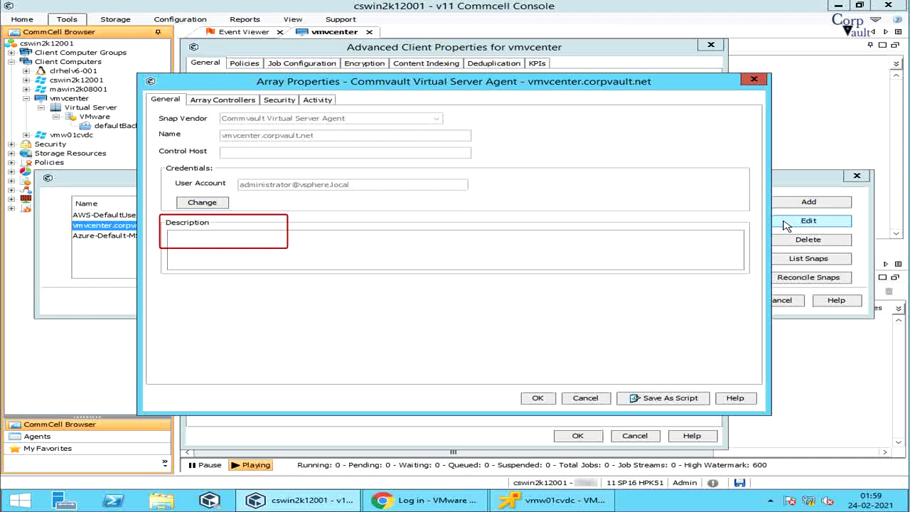
pyautogui.click(240, 102)
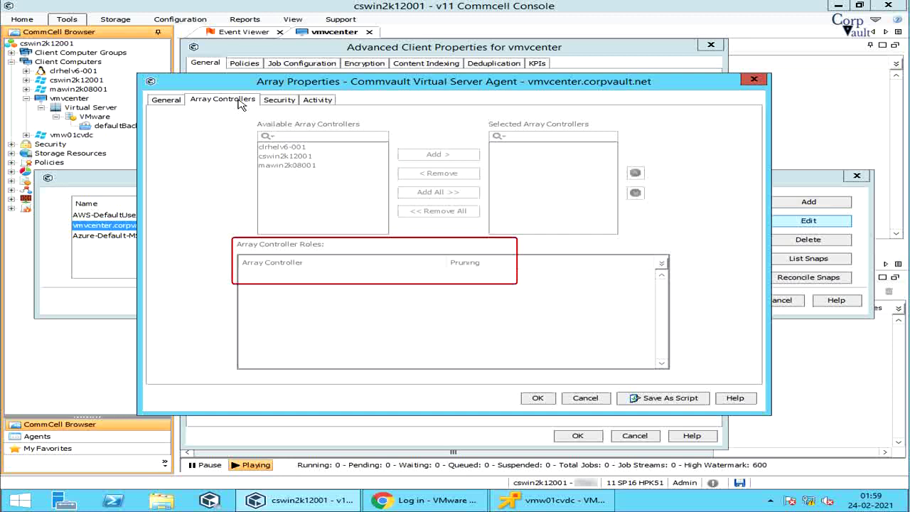
pyautogui.click(280, 100)
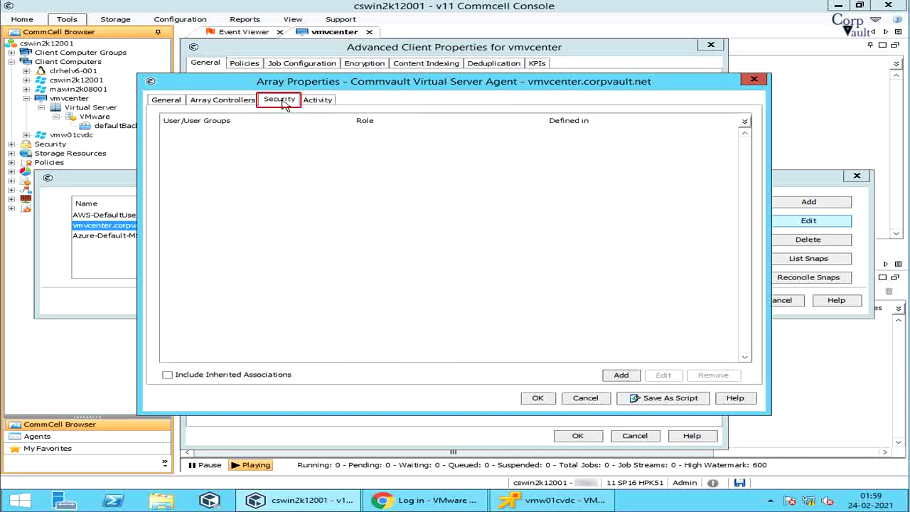
pyautogui.click(319, 103)
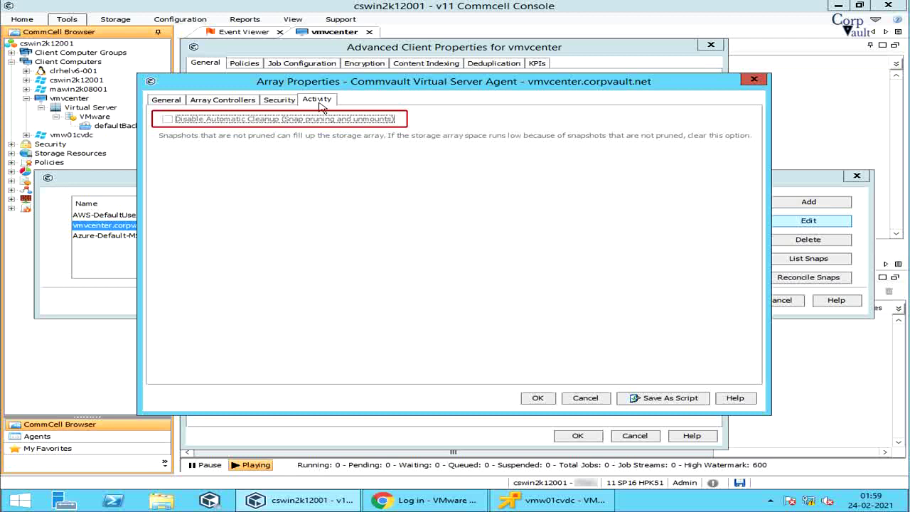
pyautogui.click(584, 398)
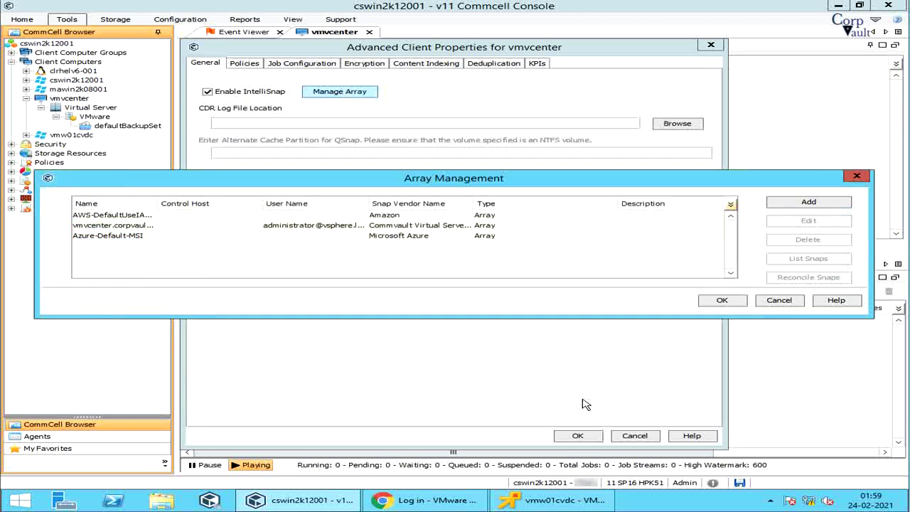
# Step: List the IntelliSnap snaps of the vmvcenter.corpvault.net array and examine both the volume and disk views
pyautogui.click(483, 226)
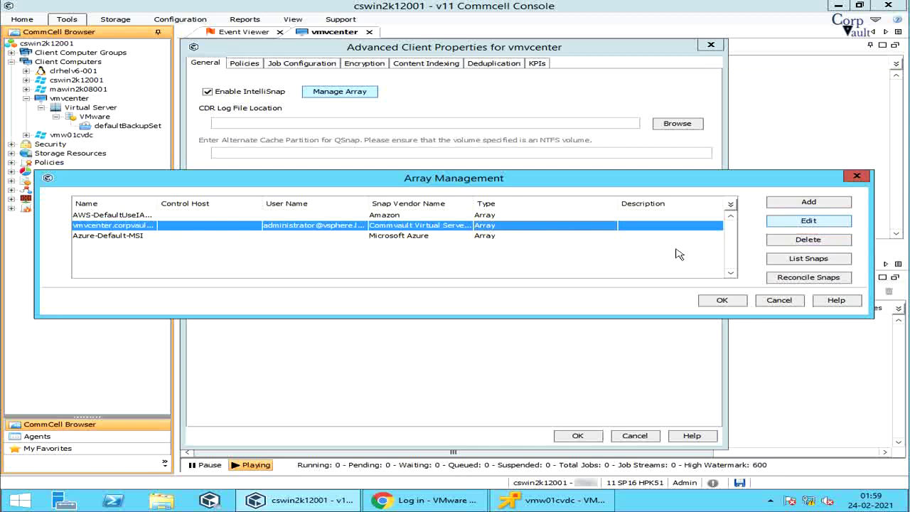
pyautogui.click(778, 262)
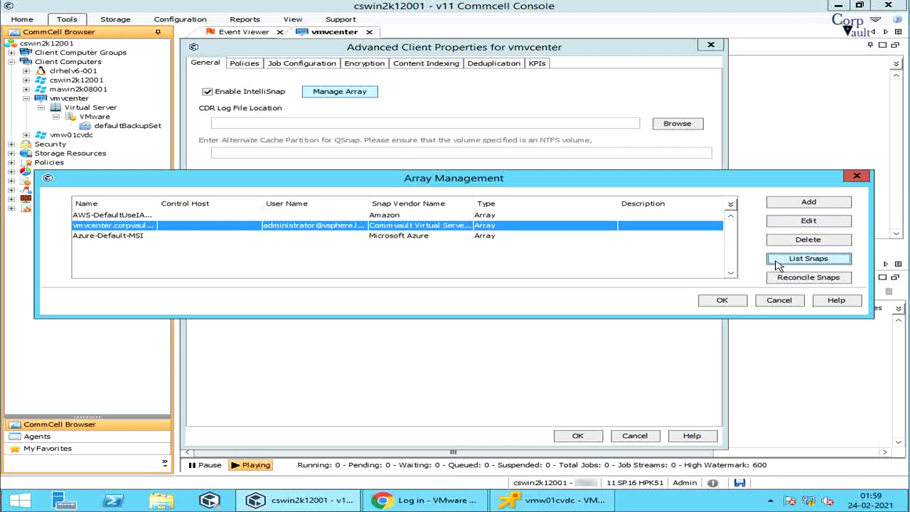
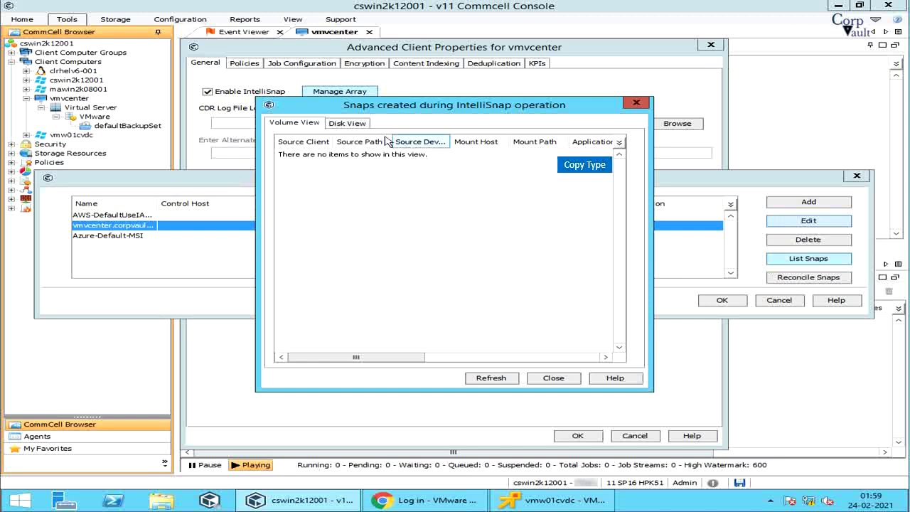
pyautogui.click(362, 125)
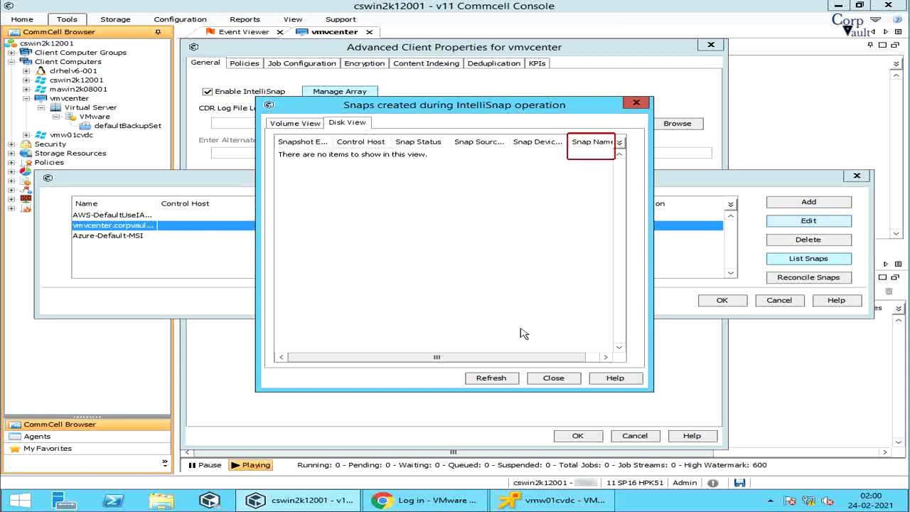
pyautogui.click(553, 377)
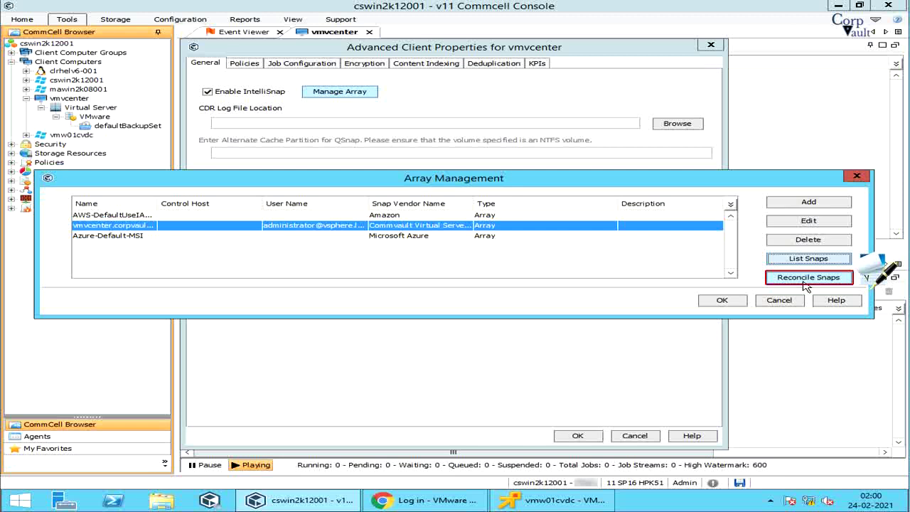
# Step: Leave array management and discard the pending changes to the vmvcenter client properties
pyautogui.click(780, 301)
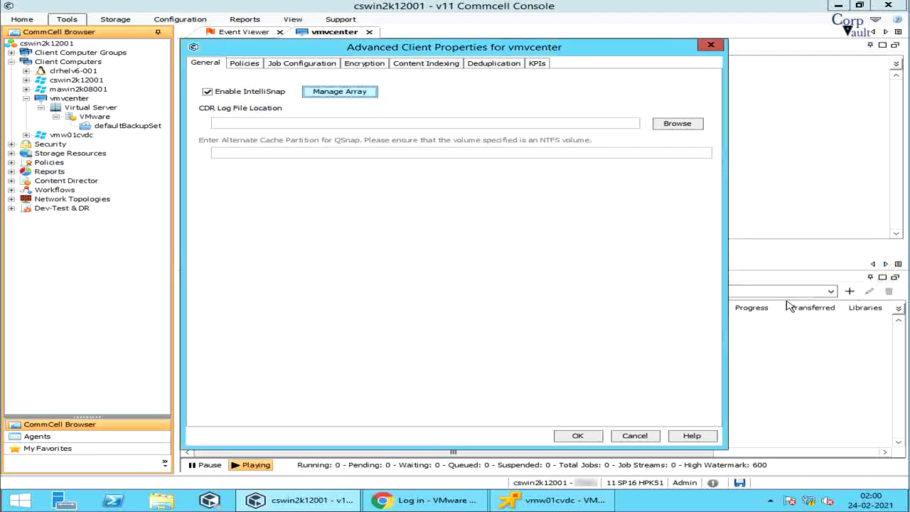
pyautogui.click(635, 435)
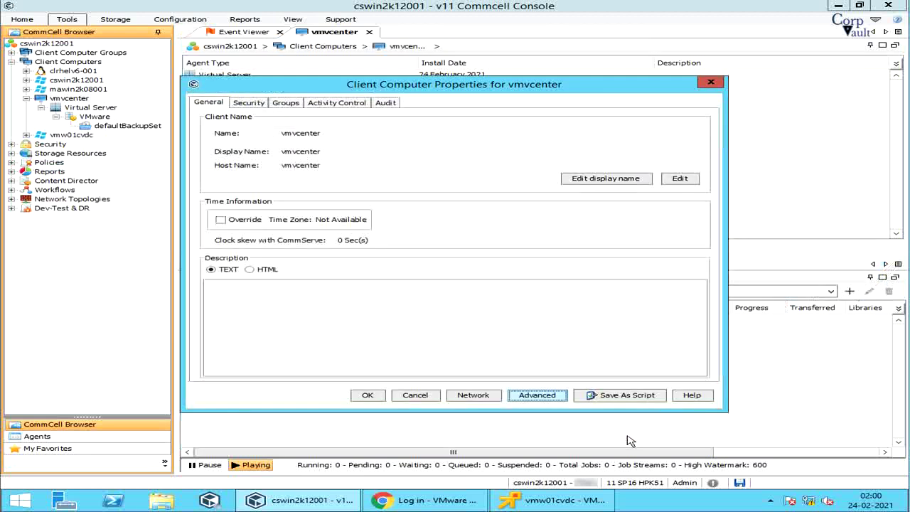
pyautogui.click(415, 395)
# Step: Open the properties of the default subclient in defaultBackupSet and inspect its VMware transport mode setting
pyautogui.click(155, 127)
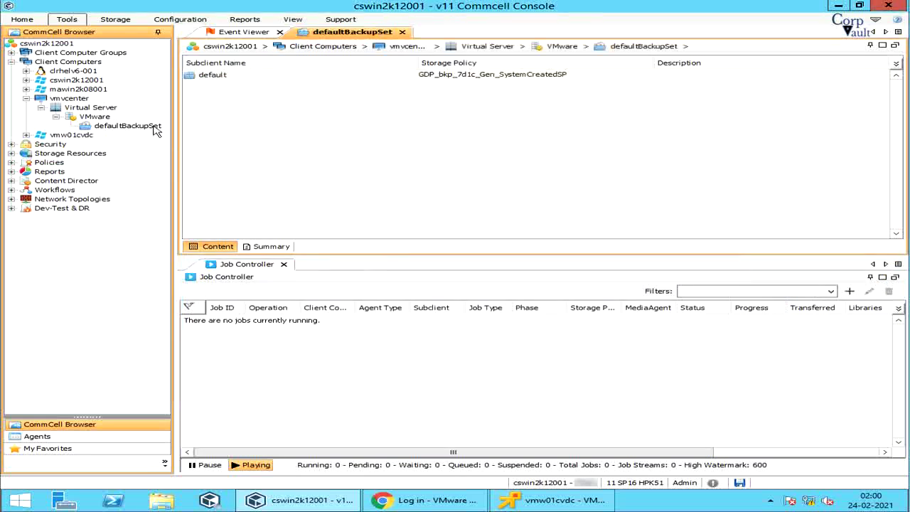
pyautogui.click(274, 76)
pyautogui.rightClick(273, 78)
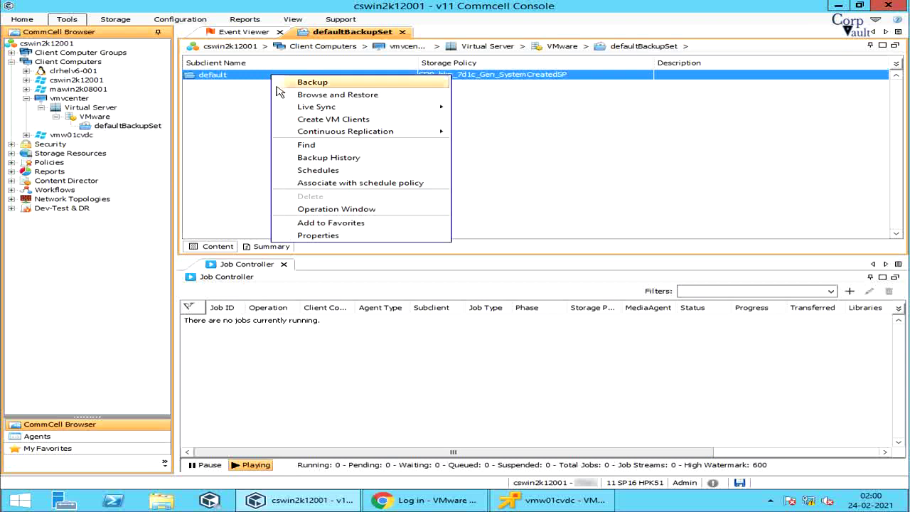
pyautogui.moveTo(277, 108)
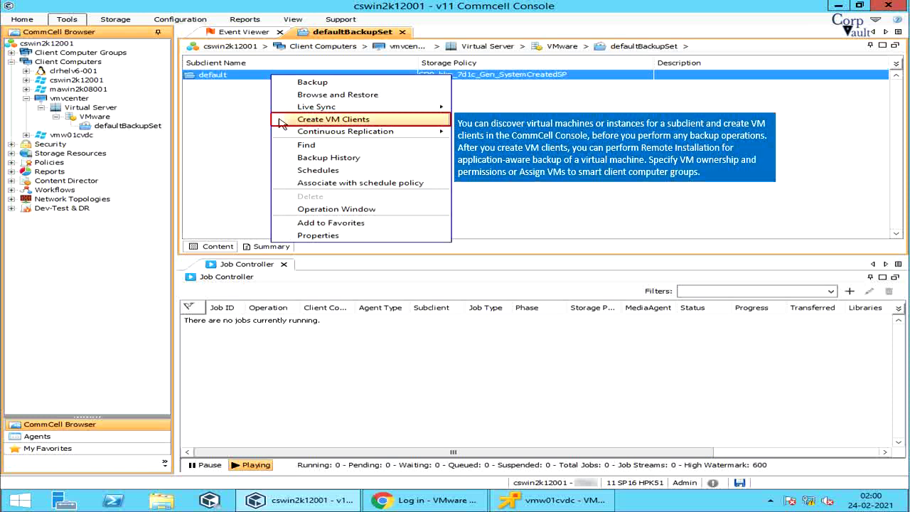
pyautogui.moveTo(284, 133)
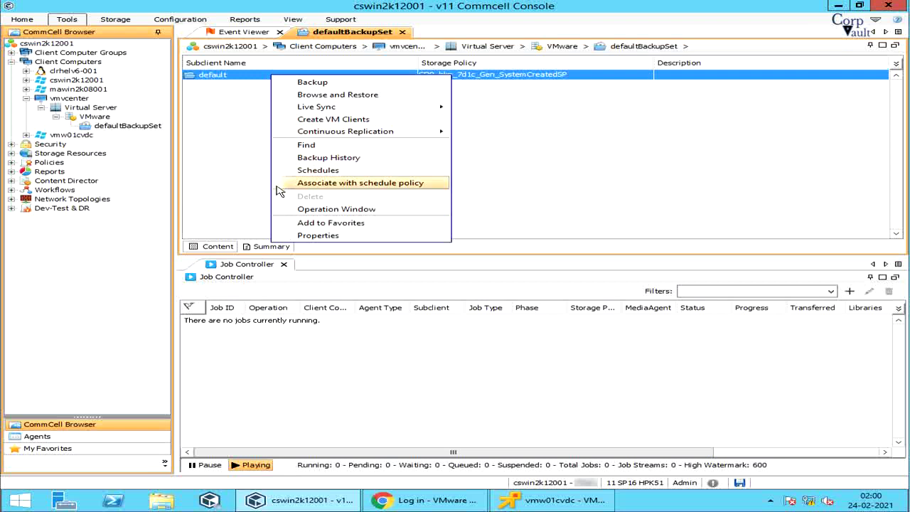
pyautogui.click(278, 235)
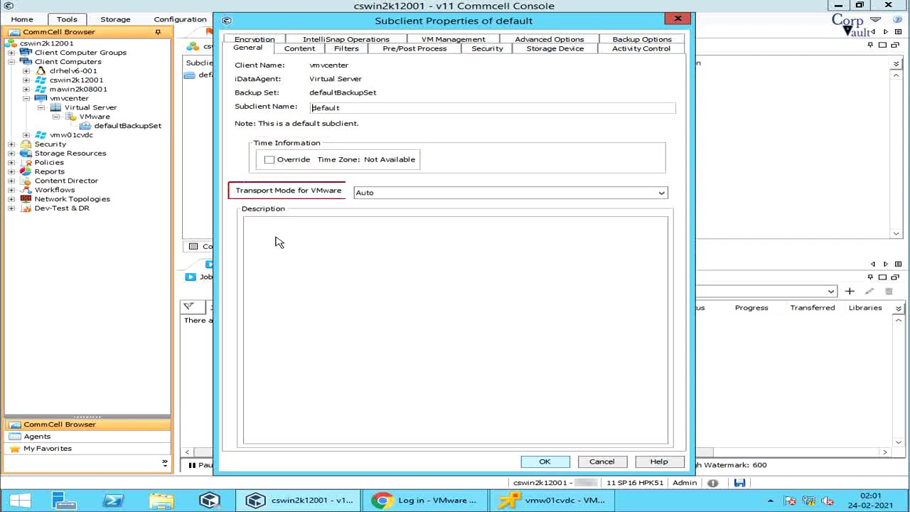
pyautogui.click(382, 194)
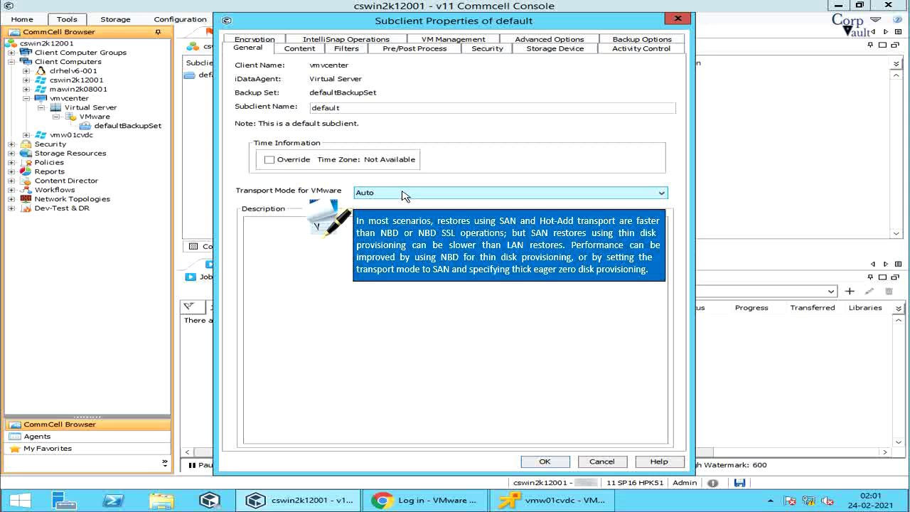
# Step: Review the subclient's contents and the rule types available for a new content rule, and cancel the rule
pyautogui.click(302, 49)
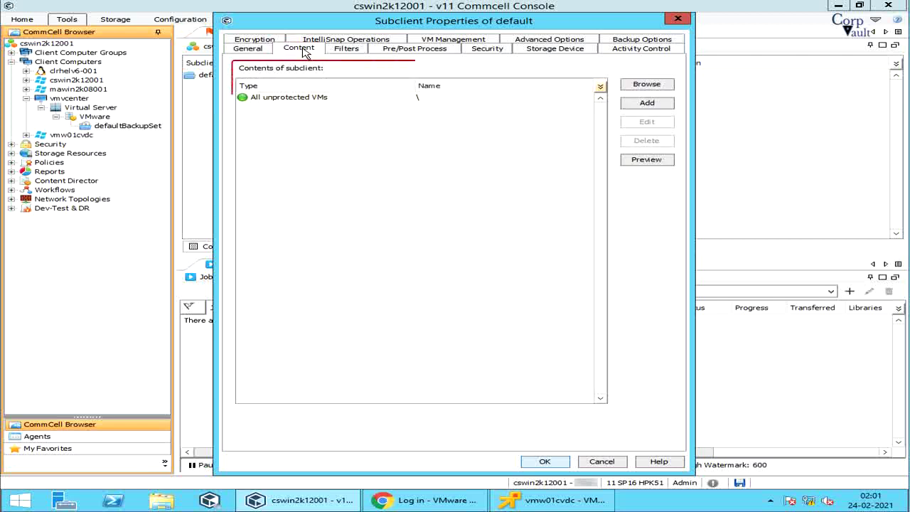
pyautogui.click(448, 99)
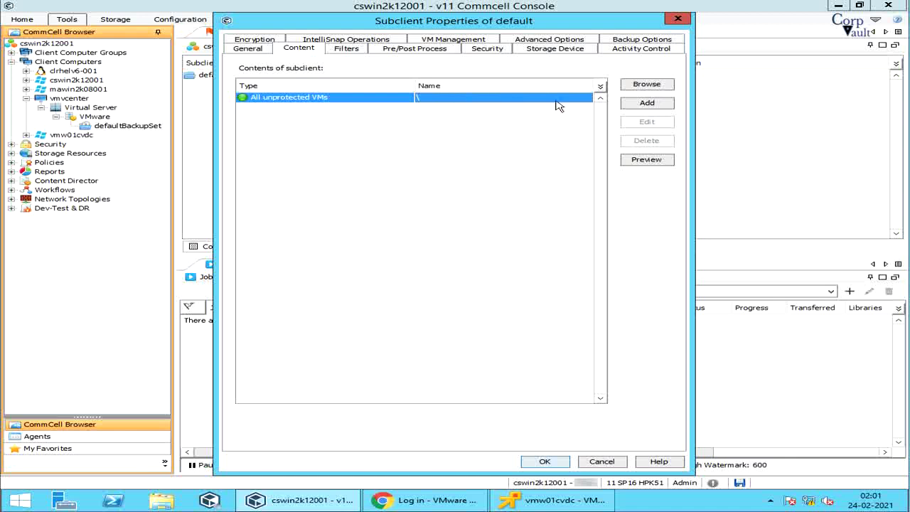
pyautogui.click(653, 108)
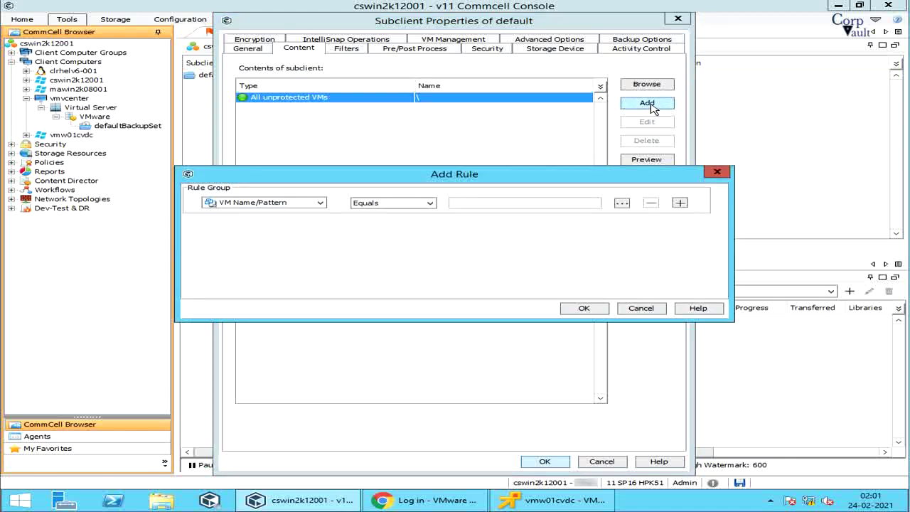
pyautogui.click(321, 203)
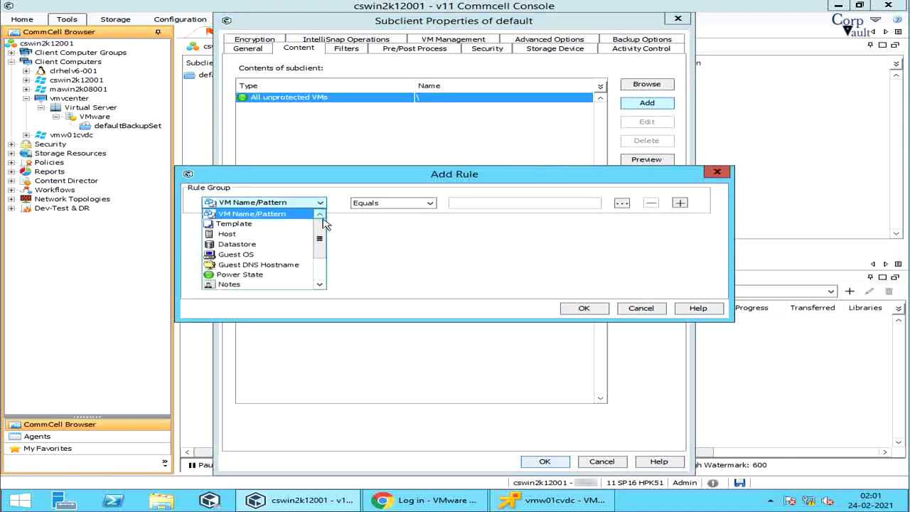
pyautogui.moveTo(321, 238); pyautogui.dragTo(319, 265)
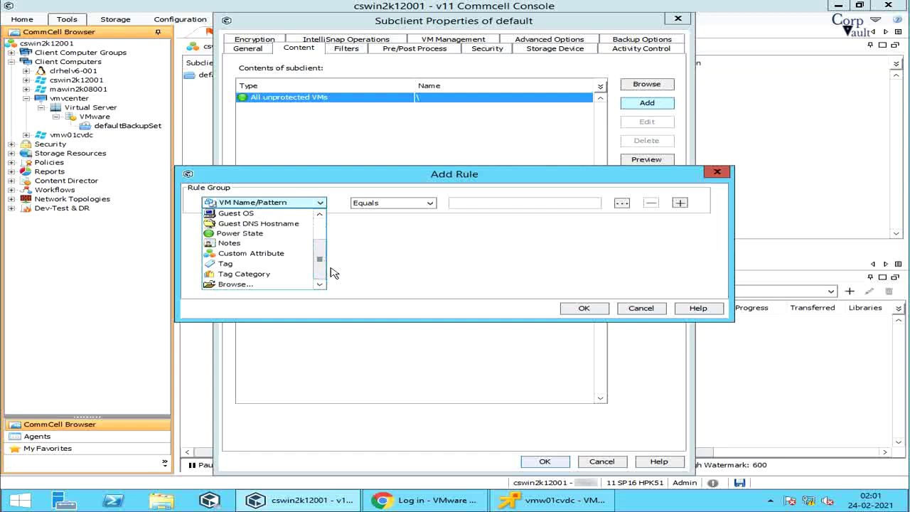
pyautogui.click(641, 307)
pyautogui.click(641, 308)
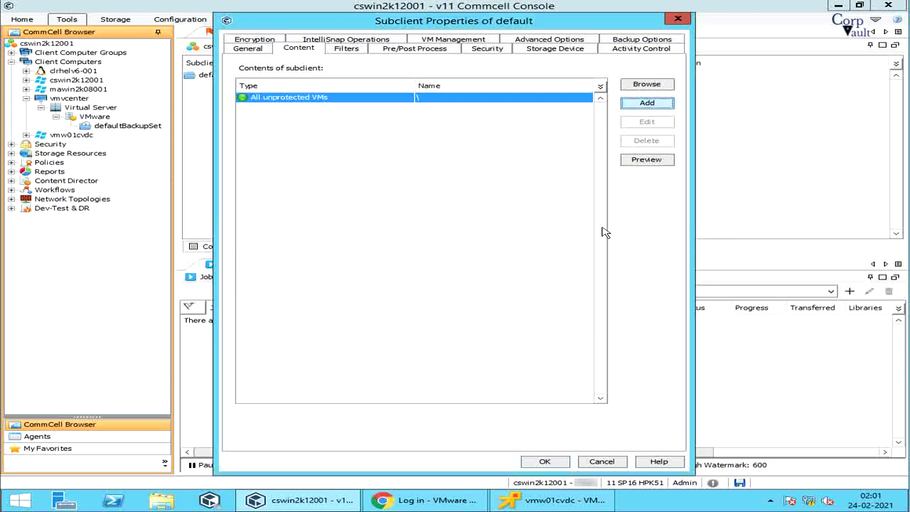
# Step: Browse the vCenter inventory for subclient content, expanding CorpVaultDC in the Hosts and Clusters and the VMs and Templates views
pyautogui.click(637, 86)
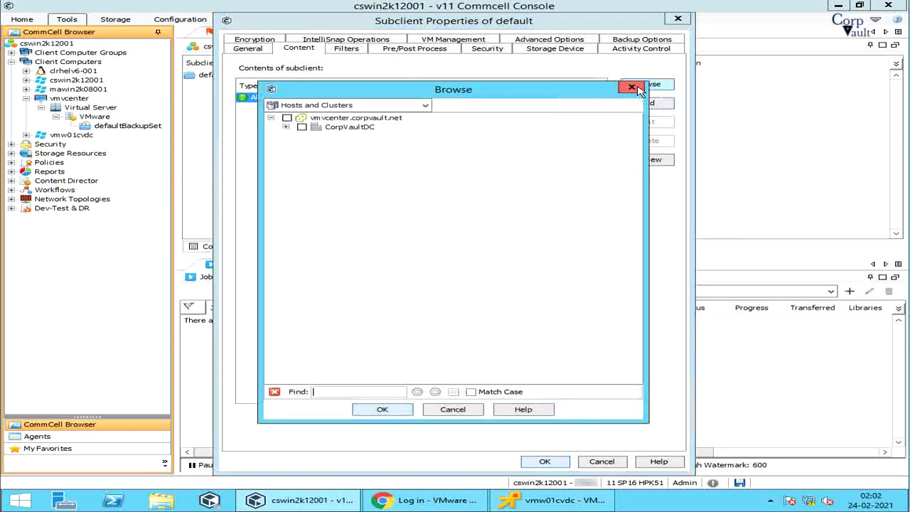
pyautogui.click(285, 126)
pyautogui.click(300, 136)
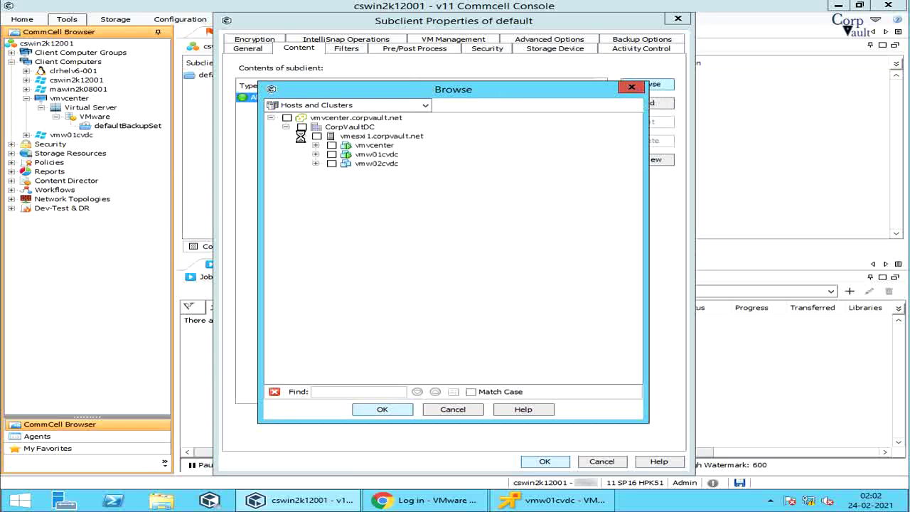
pyautogui.click(284, 105)
pyautogui.click(284, 124)
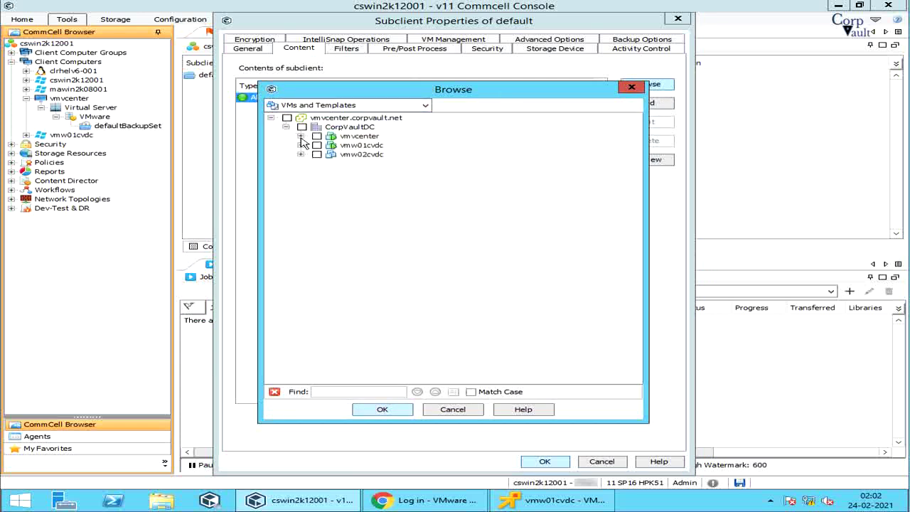
# Step: Examine CorpVaultDC in the Datastores and Datastore Clusters view, check Tags and Categories, return to Hosts and Clusters, and cancel the content selection
pyautogui.click(312, 106)
pyautogui.click(284, 132)
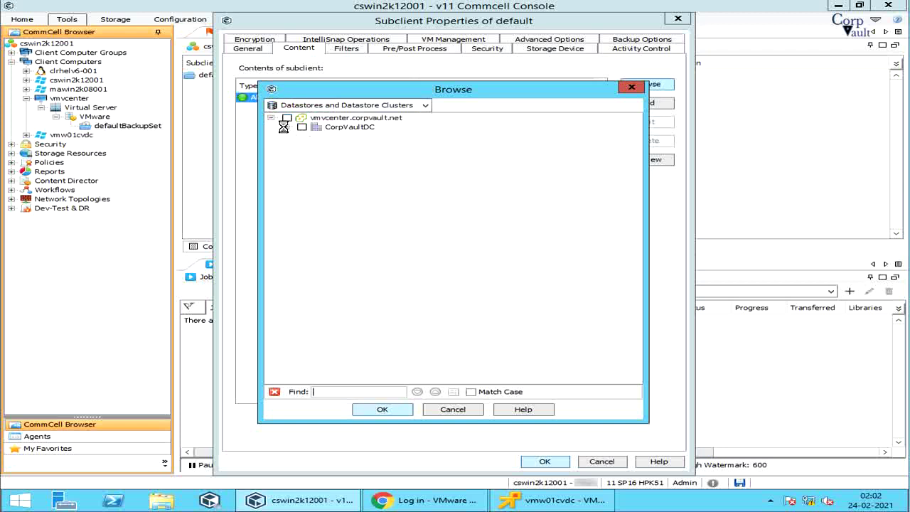
pyautogui.click(285, 126)
pyautogui.click(300, 135)
pyautogui.click(348, 136)
pyautogui.click(365, 107)
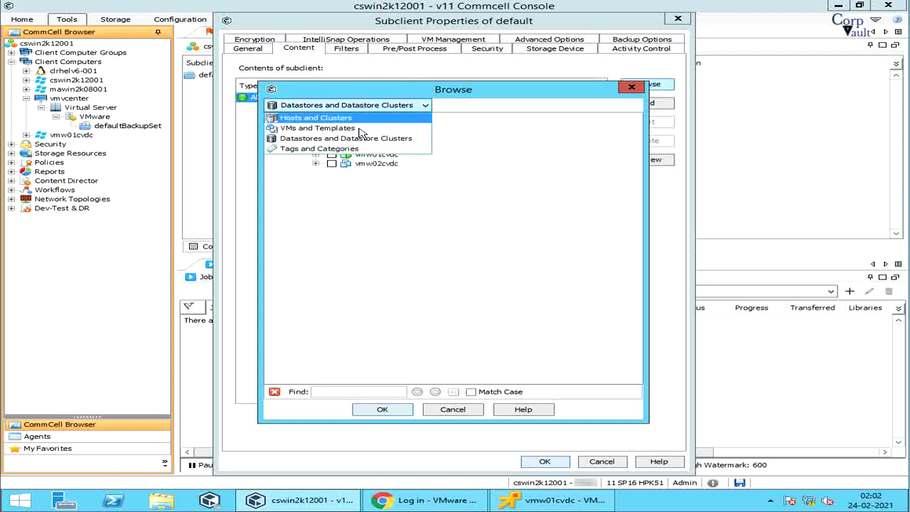
pyautogui.click(319, 149)
pyautogui.click(355, 105)
pyautogui.click(315, 118)
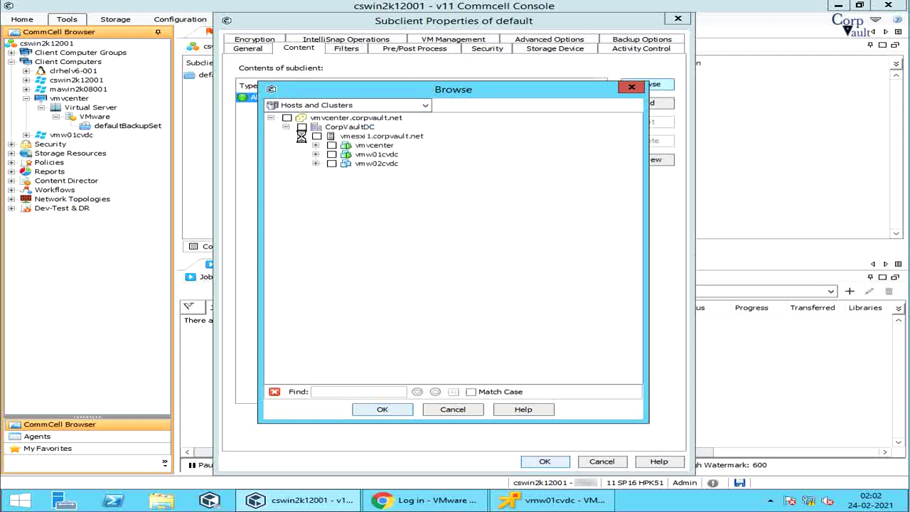
pyautogui.click(437, 412)
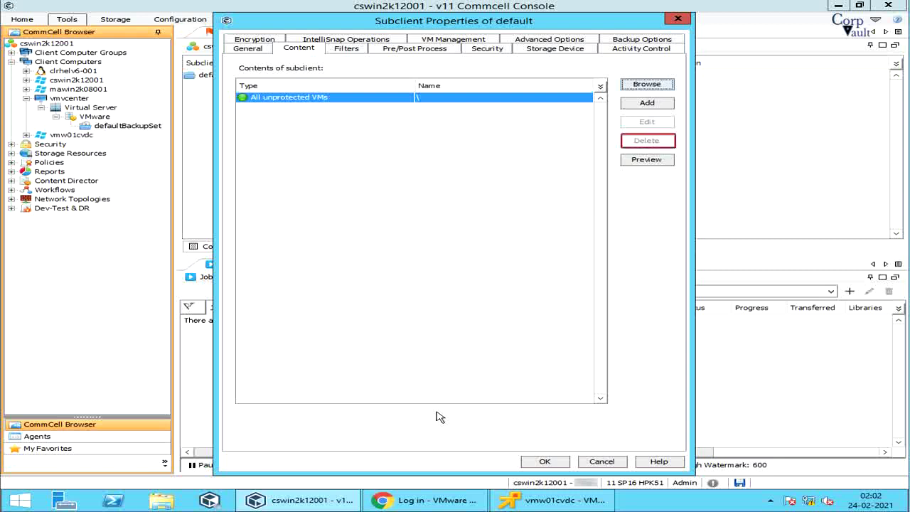
# Step: Preview the virtual machines covered by the subclient's current contents and close the preview
pyautogui.click(647, 162)
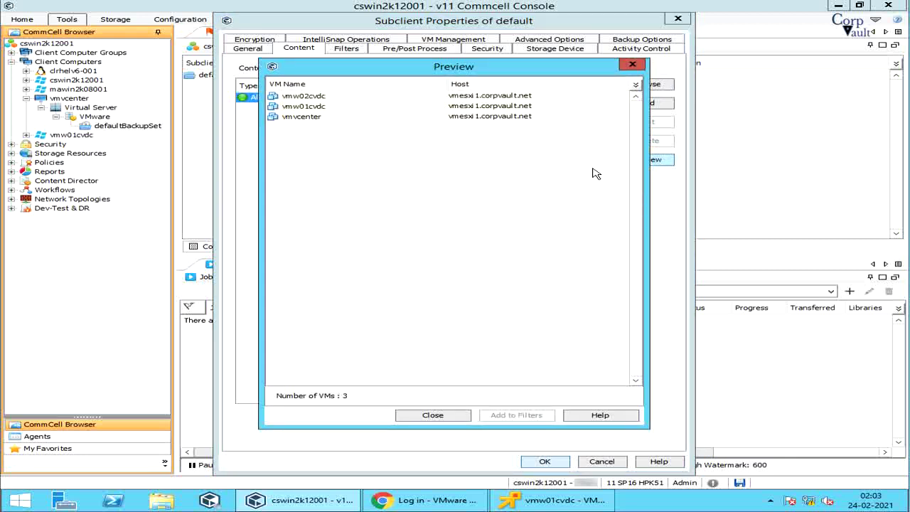
pyautogui.click(433, 415)
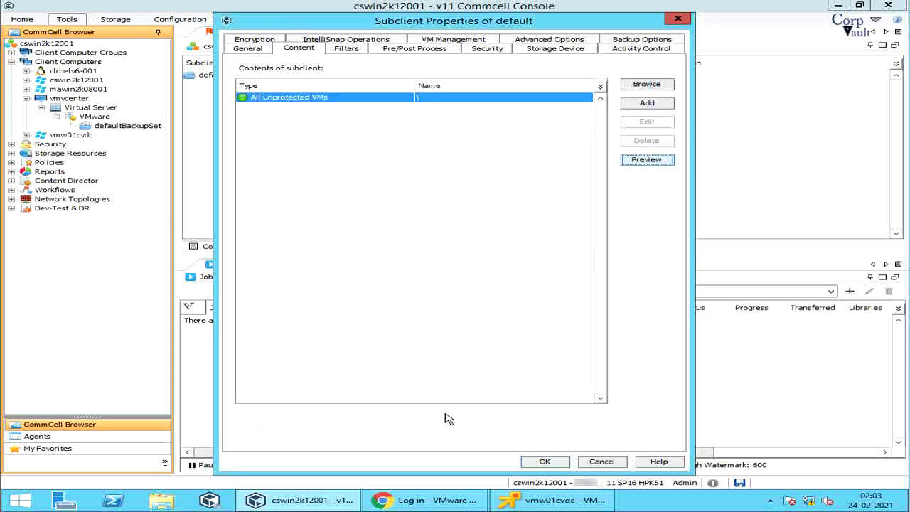
# Step: Review the subclient's filters, toggling Show Backupset Filters on and off, and open a new VM filter rule and dismiss it
pyautogui.click(356, 51)
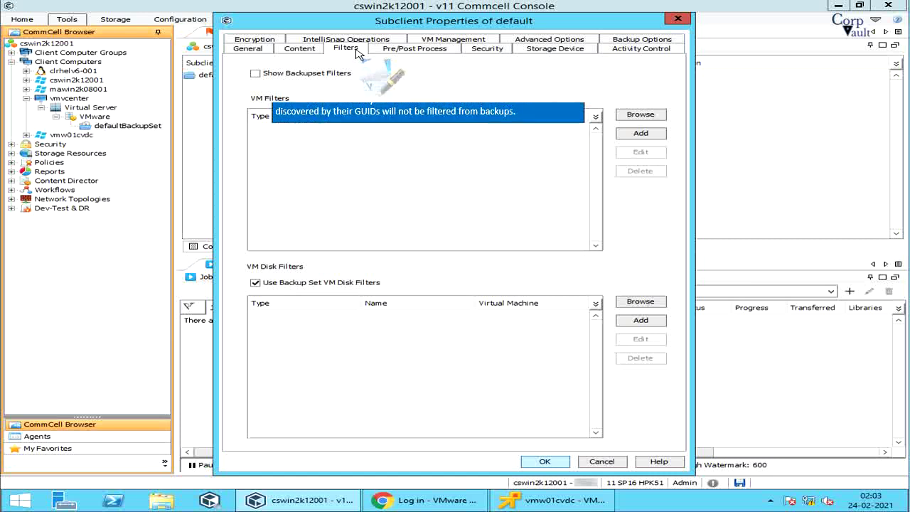
pyautogui.click(341, 73)
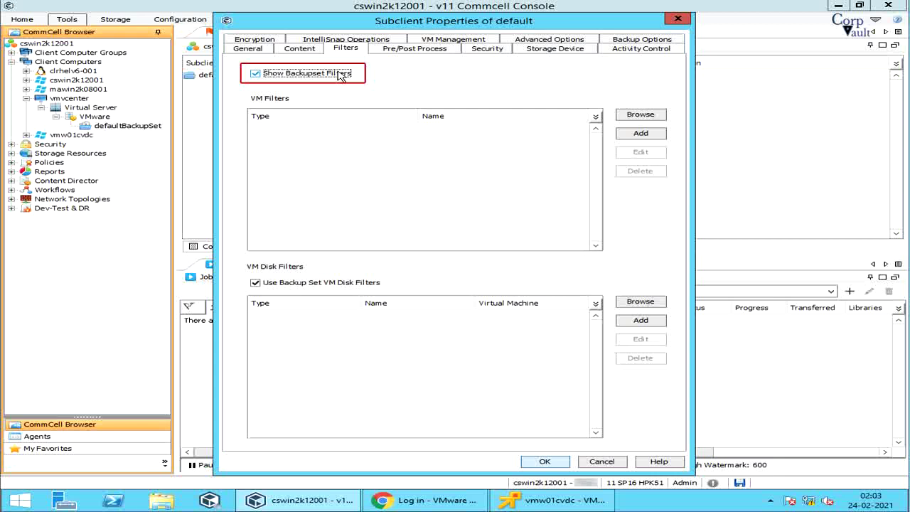
pyautogui.click(340, 76)
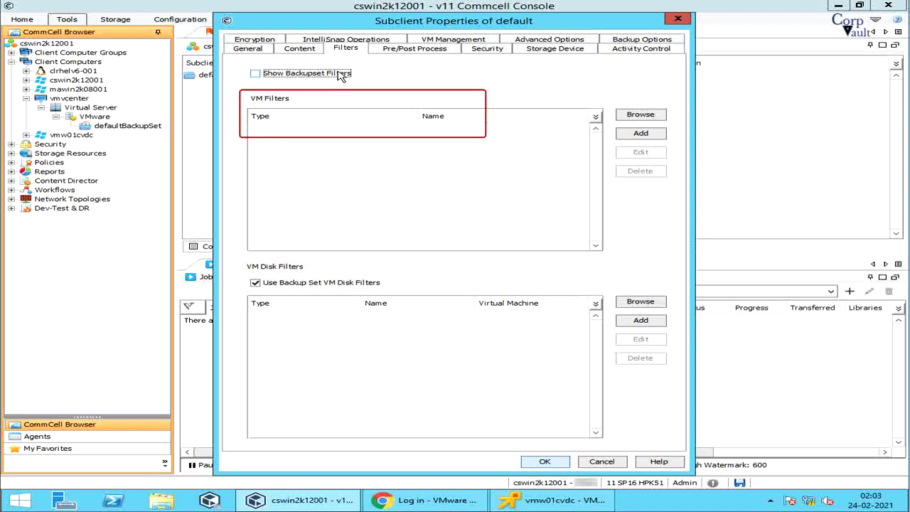
pyautogui.click(641, 135)
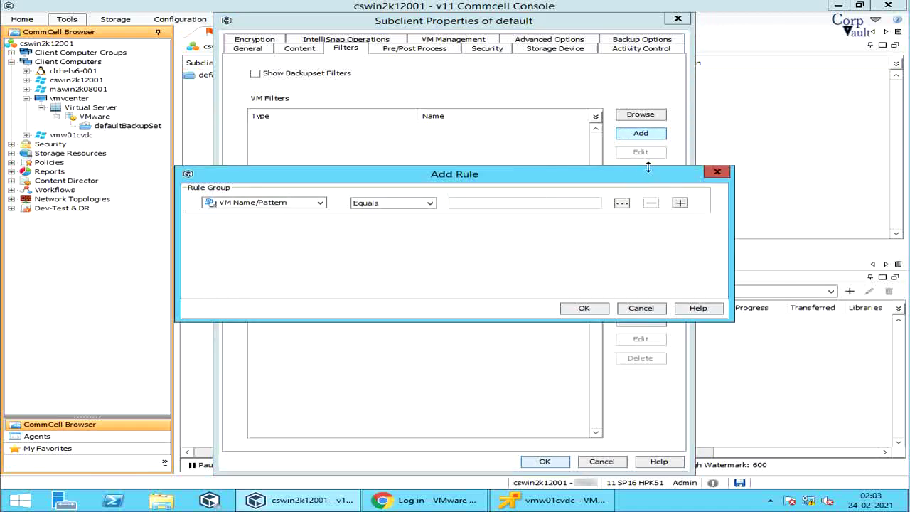
pyautogui.click(716, 173)
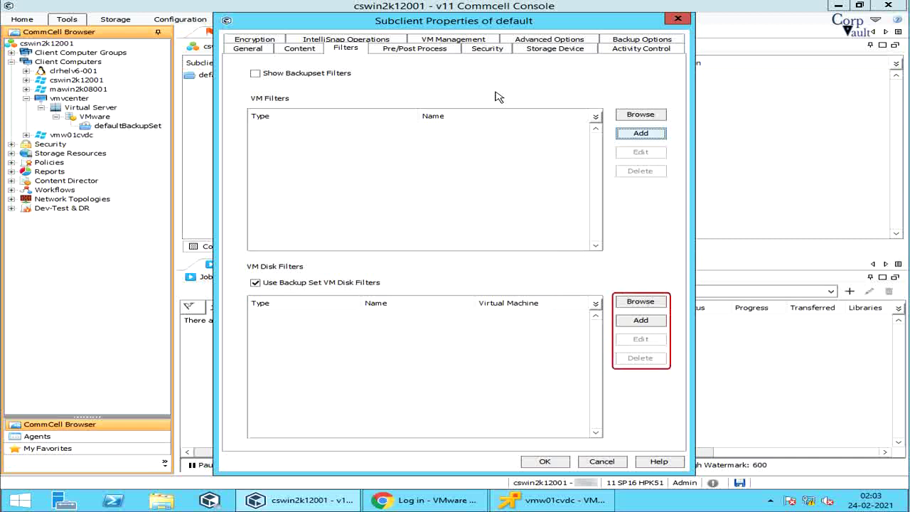
# Step: Review the subclient's pre/post process commands and its user and group security associations
pyautogui.click(421, 51)
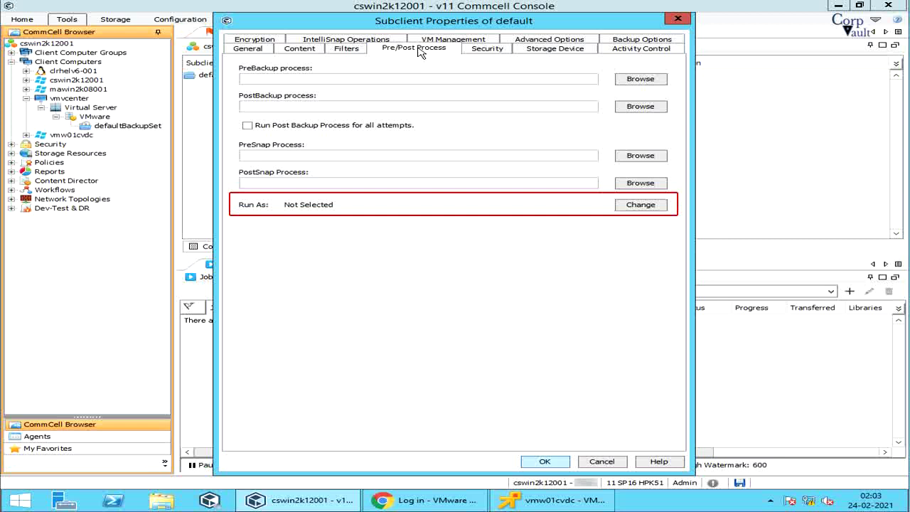
pyautogui.click(484, 49)
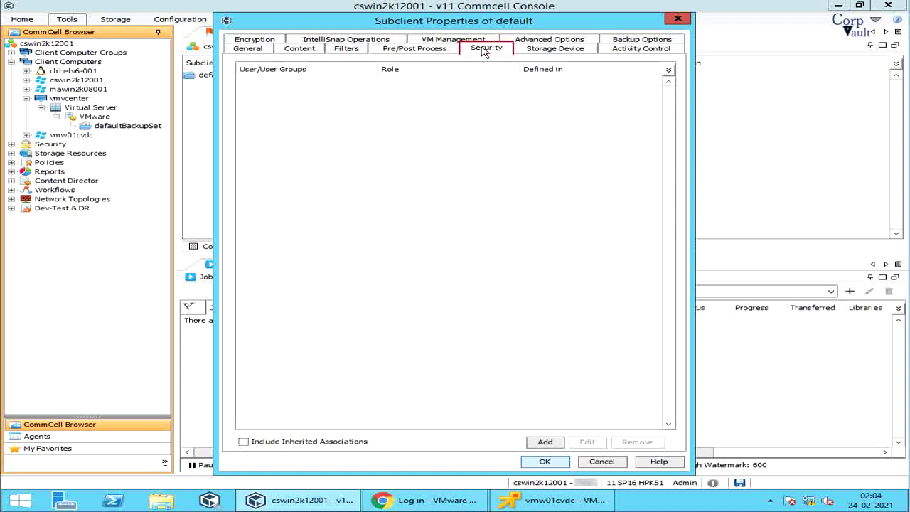
# Step: Examine the subclient's storage policy, data transfer and deduplication settings, plus the backup activity control
pyautogui.click(533, 50)
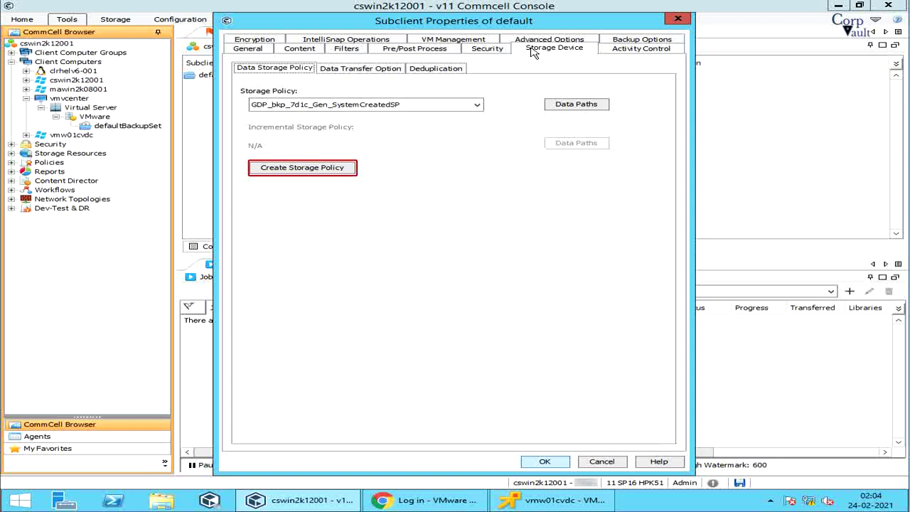
pyautogui.click(384, 69)
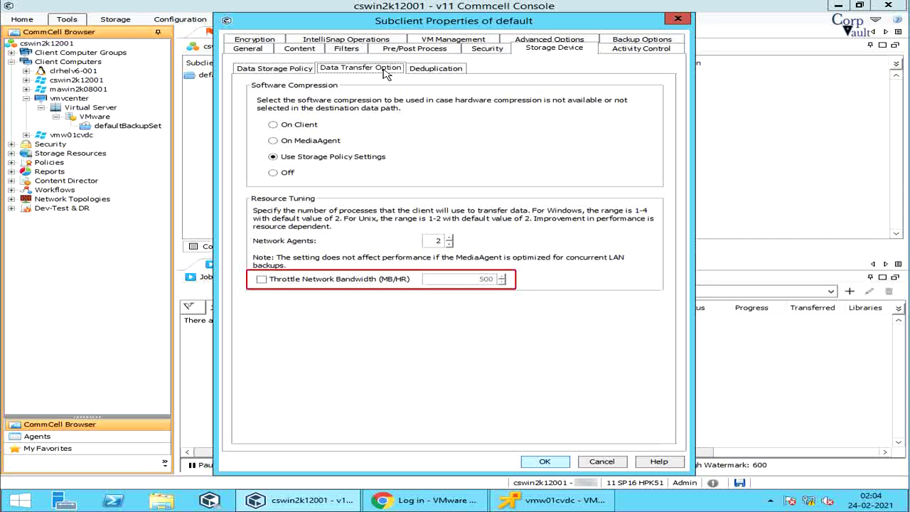
pyautogui.click(436, 69)
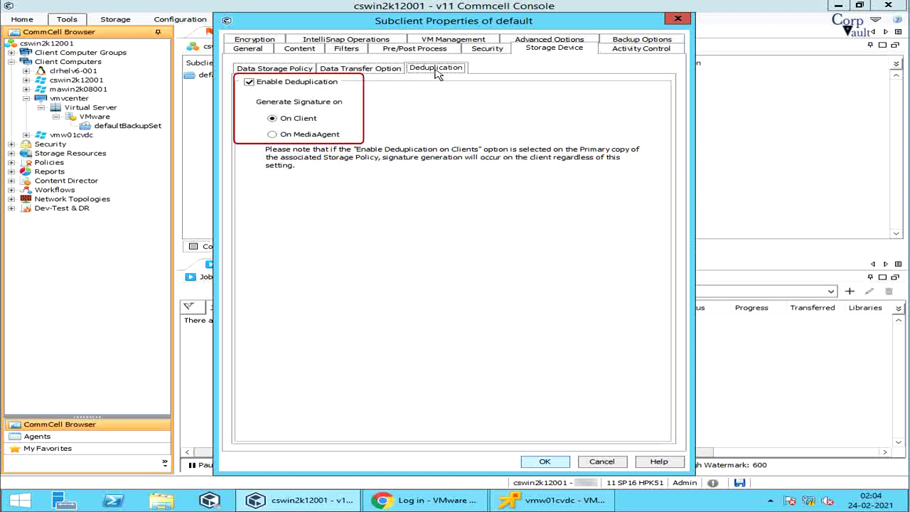
pyautogui.click(630, 51)
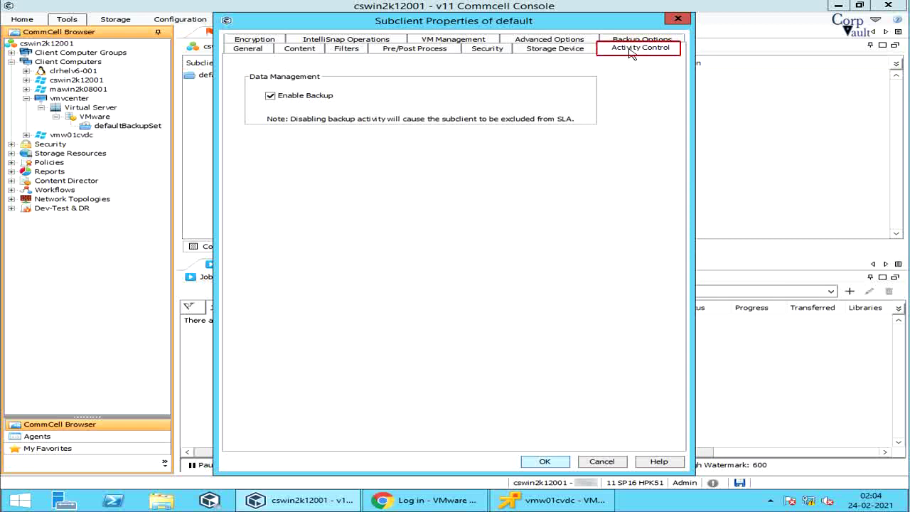